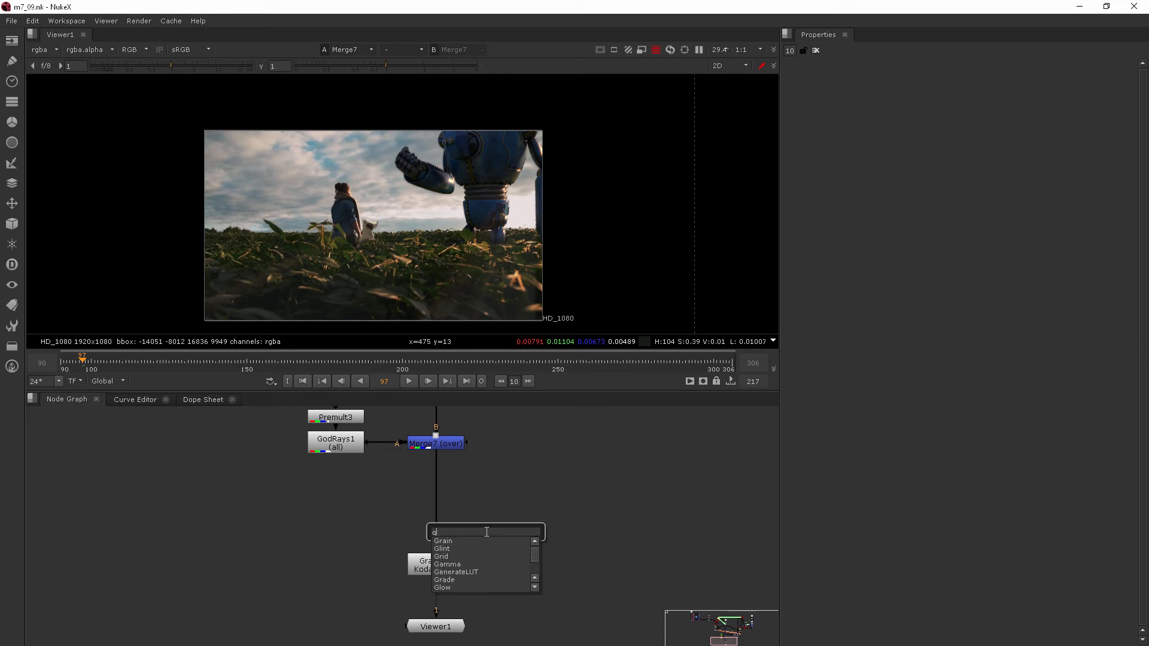
- Insert a Grade node between Merge7 and Grain2_1, and view the output of Grain2_1
click(458, 541)
drag(498, 522, 444, 497)
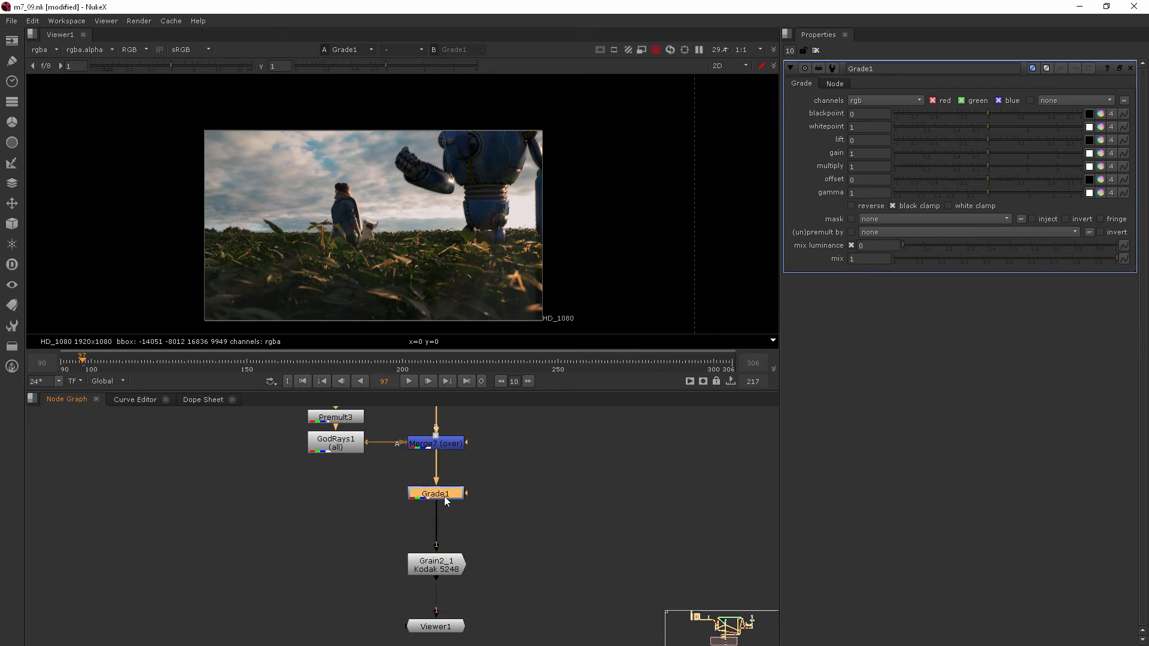
click(444, 566)
key(1)
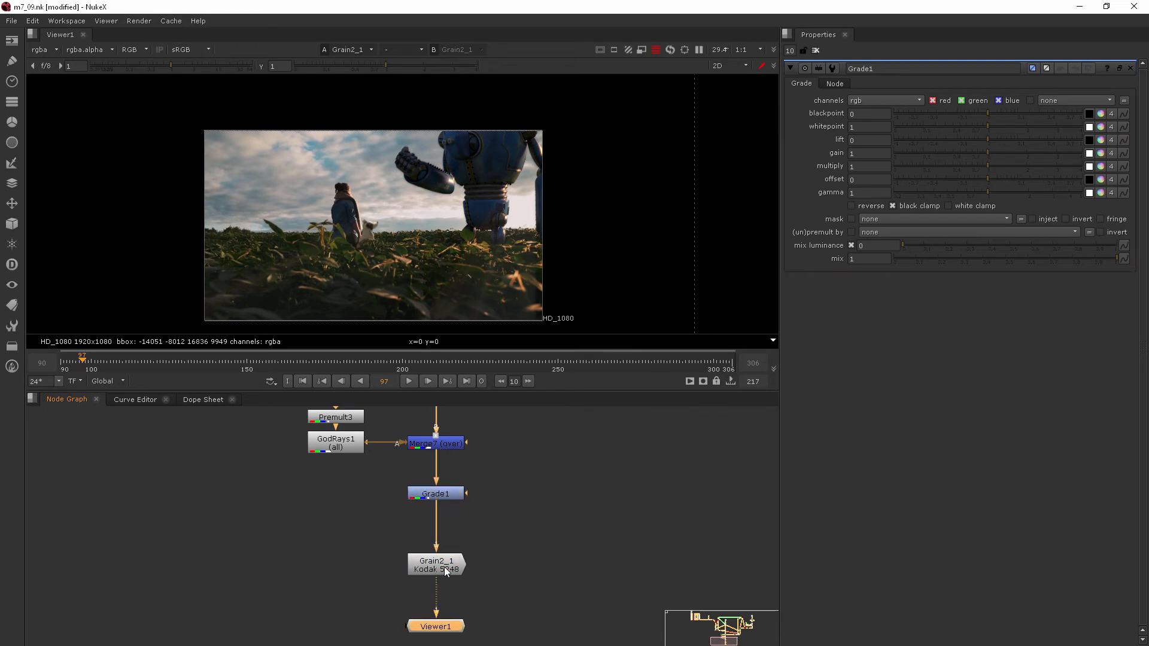
- Examine the tones and colours of the sky, robot, child, dog and foreground plants in the composite
scroll(464, 120, up, 3)
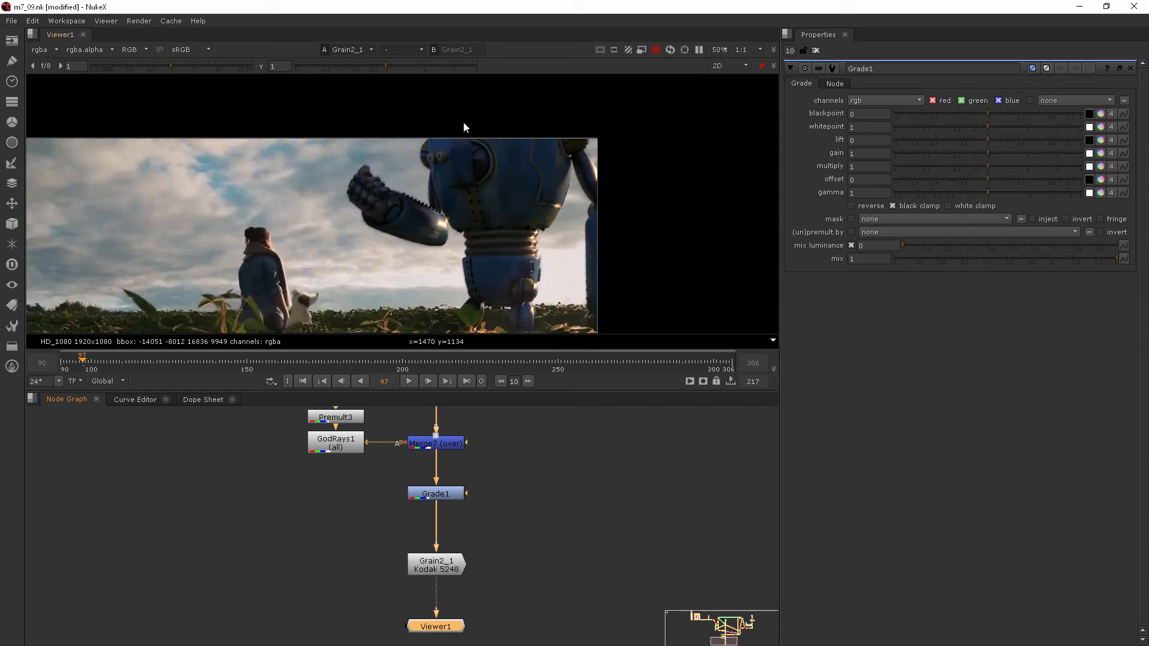
middle_drag(450, 229, 520, 206)
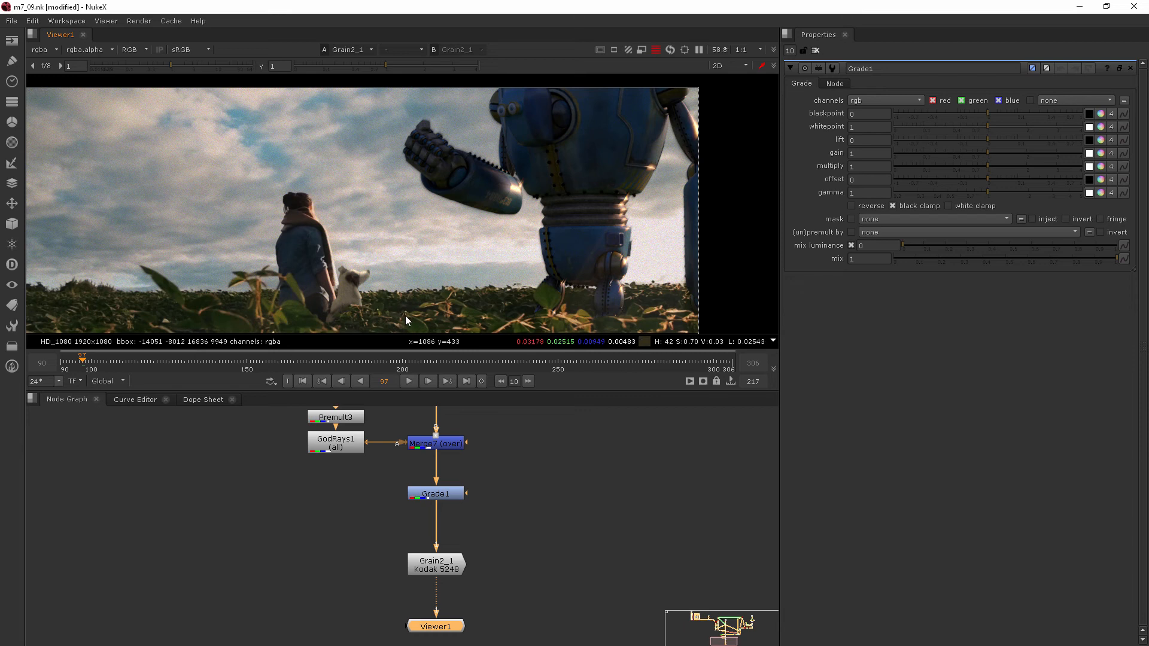
middle_drag(413, 317, 434, 231)
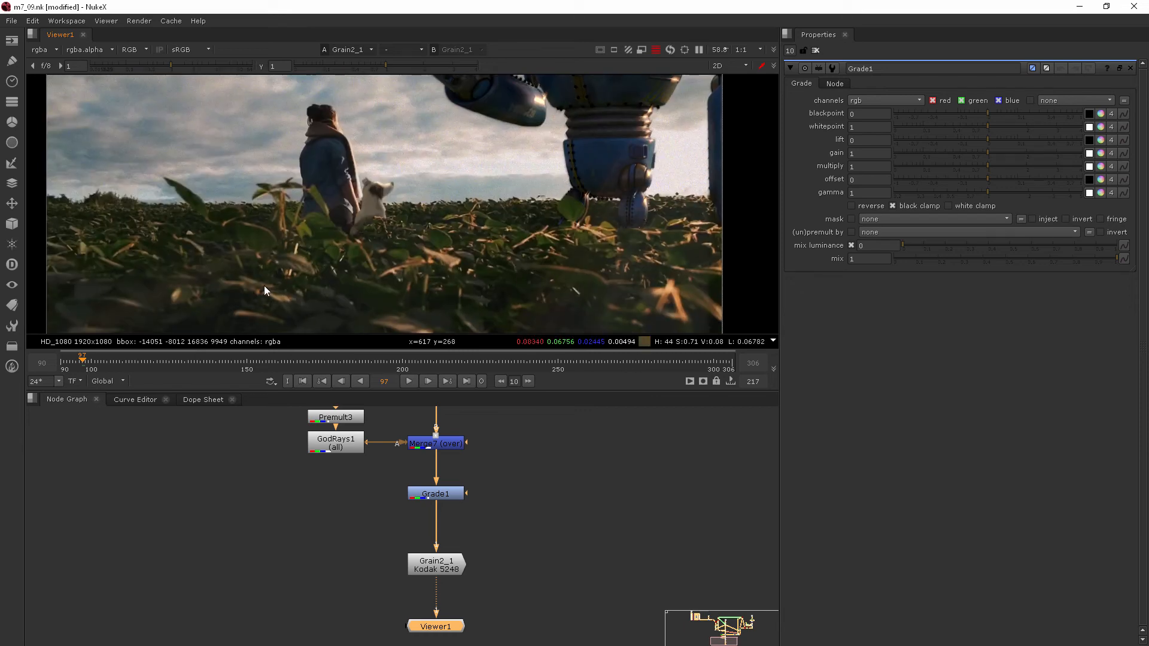
middle_drag(417, 249, 334, 337)
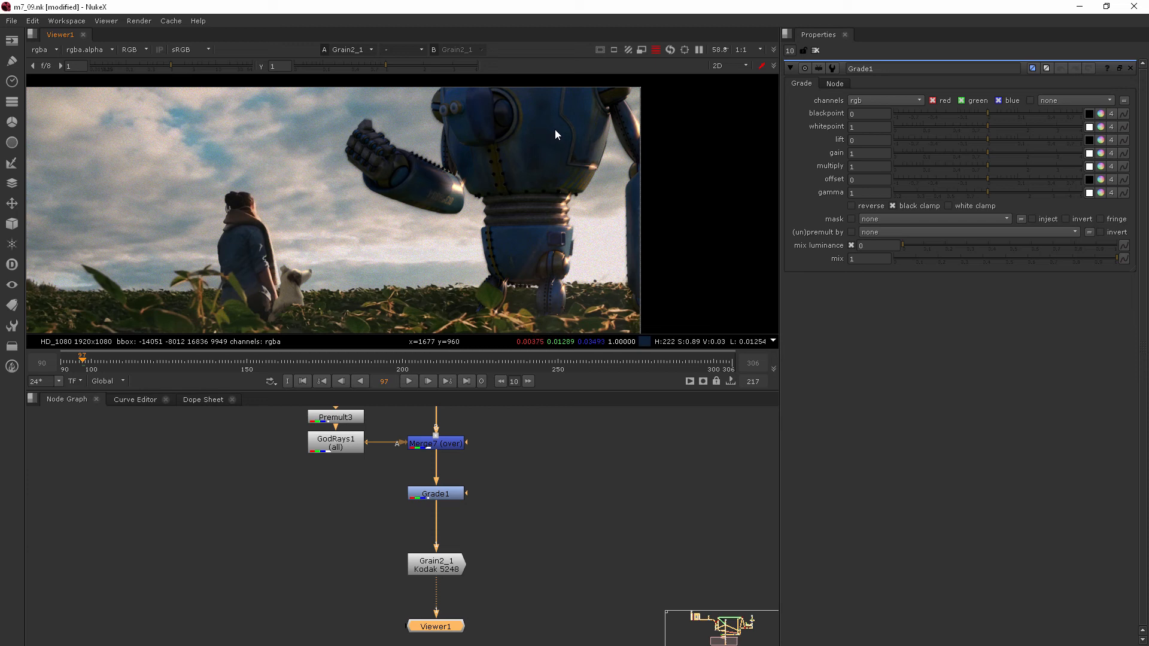
middle_drag(488, 284, 515, 228)
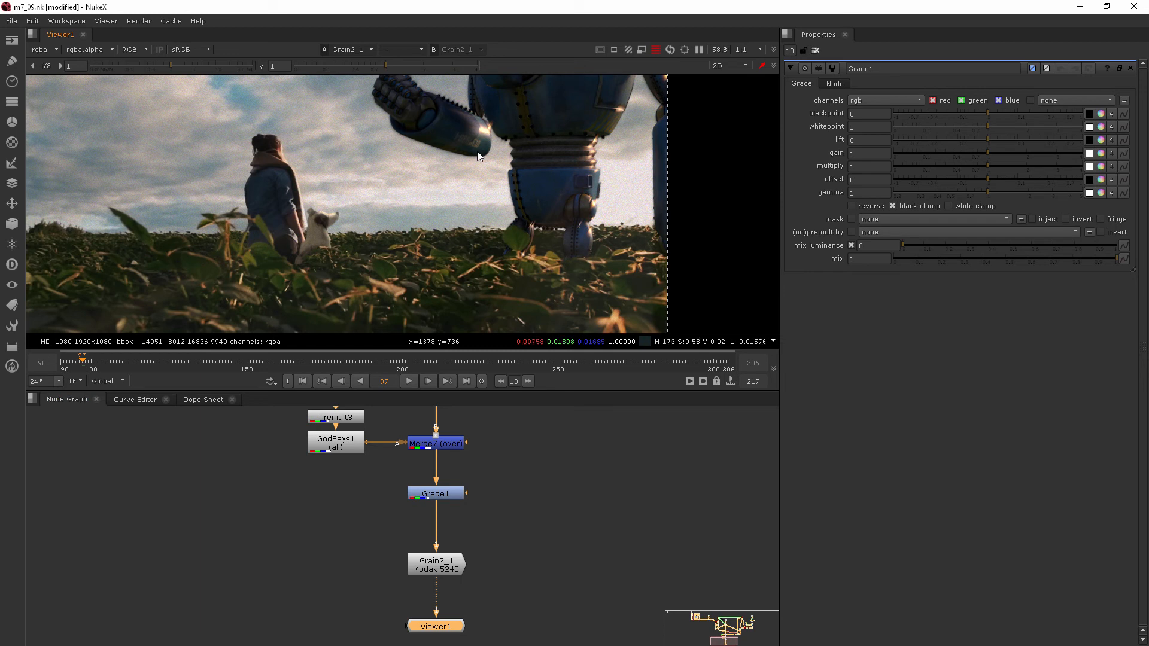
scroll(479, 154, down, 2)
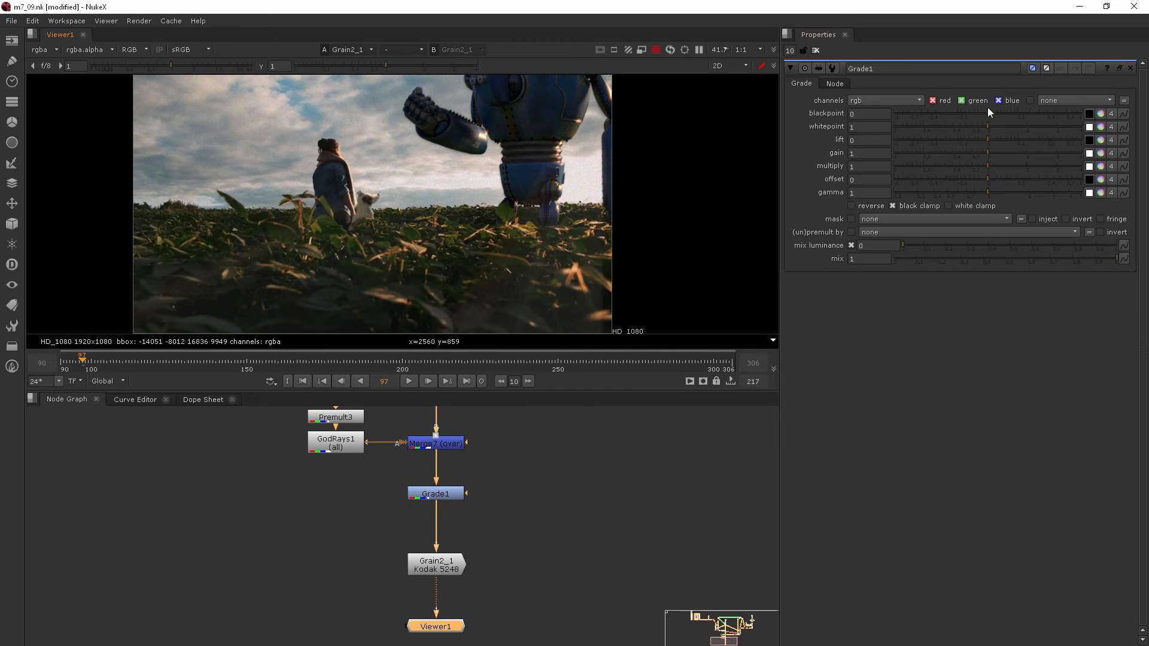
- Expand Grade1's blackpoint colour controls and shift its colour temperature, ending at red -0.005, green 0 and blue 0.005
click(1101, 113)
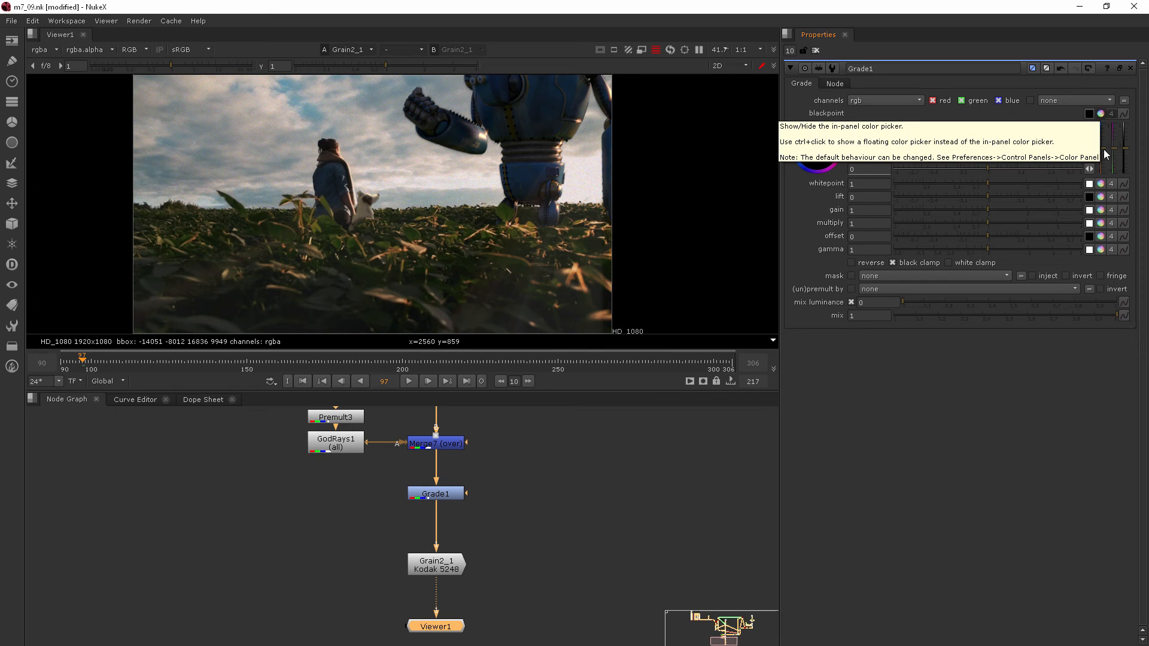
drag(1104, 150, 1103, 146)
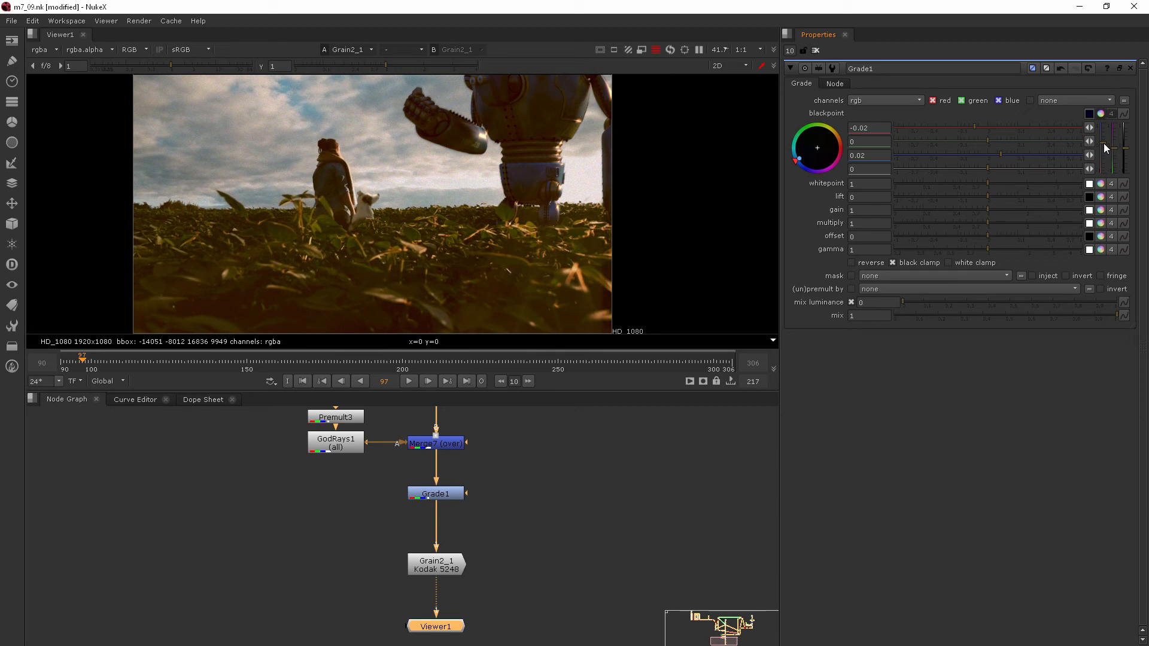
drag(1105, 149, 1105, 155)
scroll(527, 209, down, 1)
middle_drag(526, 210, 520, 214)
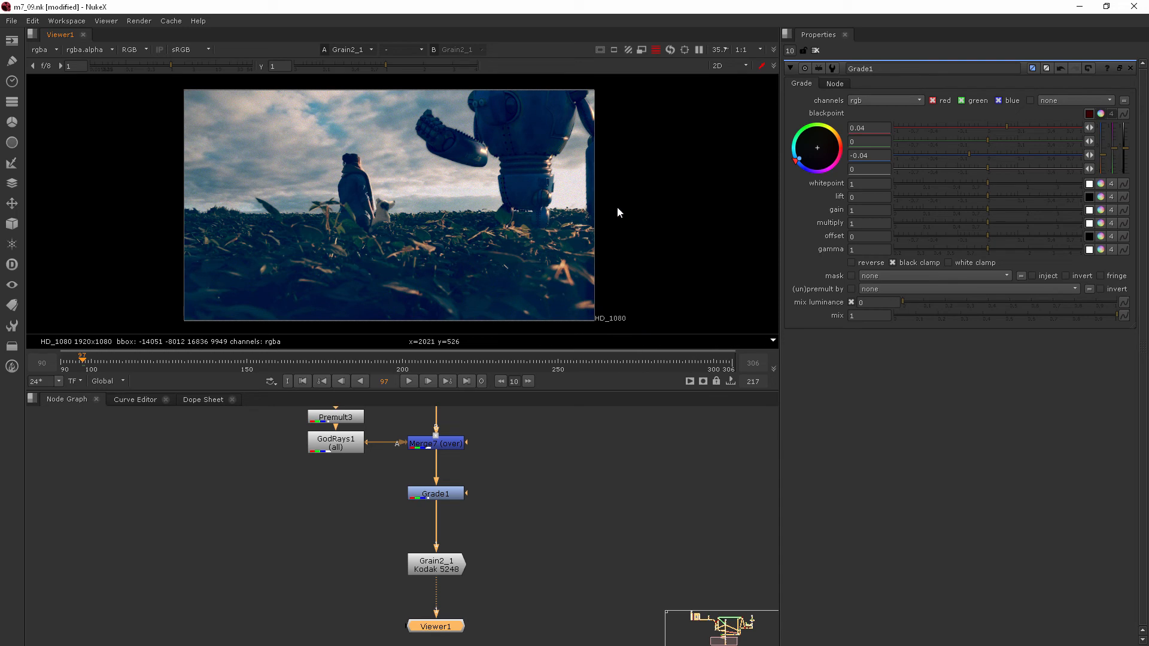
mouse_move(1104, 158)
mouse_down()
mouse_move(1104, 145)
mouse_move(1107, 154)
mouse_up()
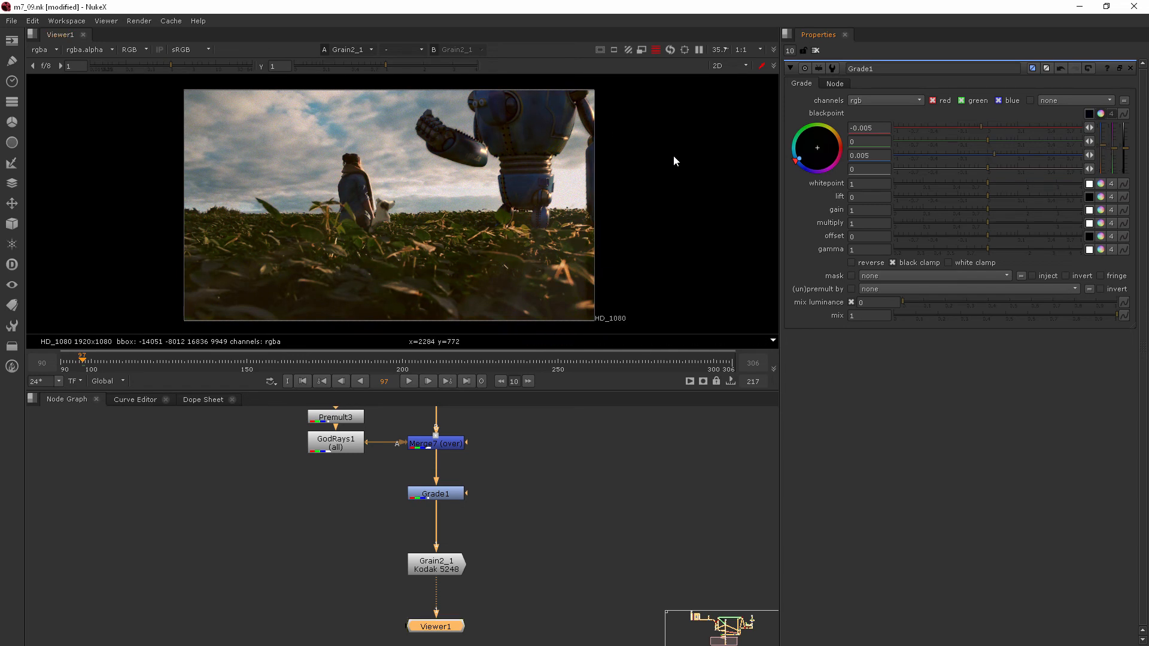
drag(1114, 147, 1117, 153)
mouse_move(1102, 144)
mouse_down()
mouse_move(1106, 158)
mouse_move(1106, 144)
mouse_up()
- Set Grade1's whitepoint to red 0.98 and blue 1.02, and its blackpoint to red 0.005 and blue -0.005
click(1101, 184)
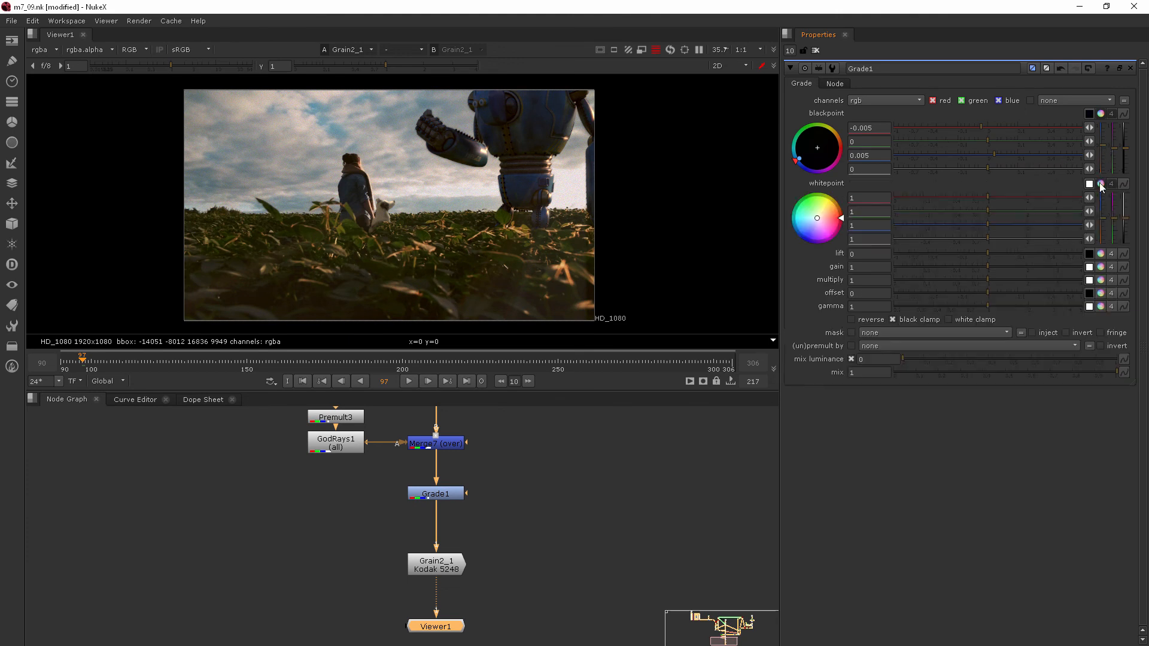
mouse_move(1103, 216)
mouse_down()
mouse_move(1105, 206)
mouse_move(1106, 226)
mouse_move(1105, 215)
mouse_up()
drag(1101, 146, 1101, 150)
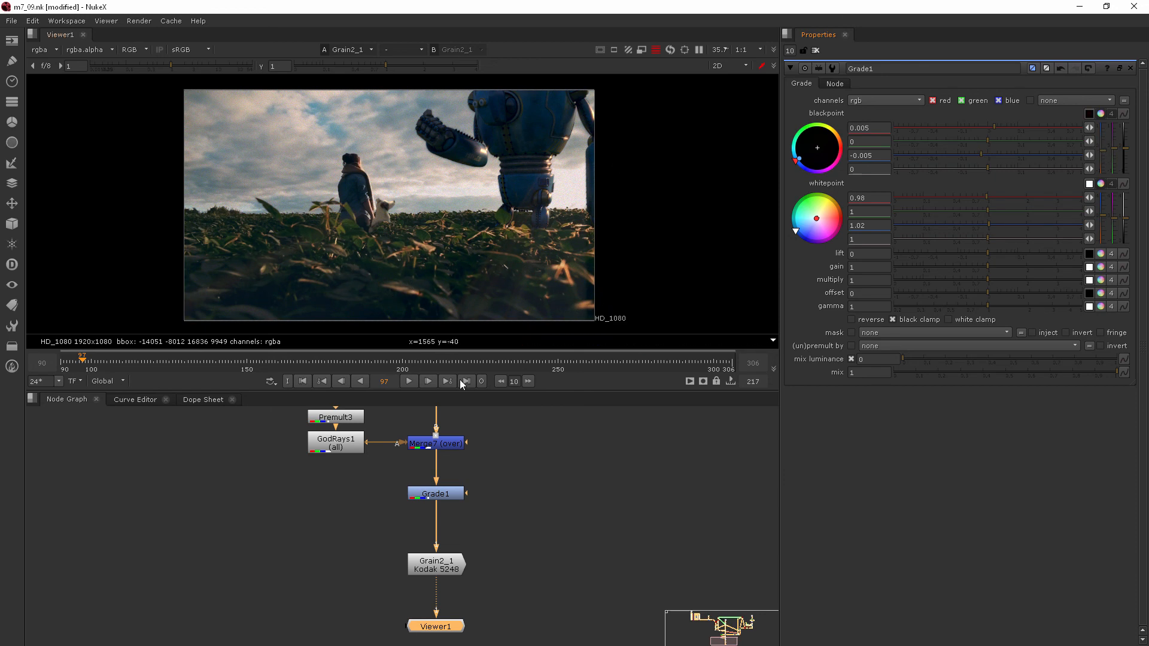
- Toggle Grade1 off and on repeatedly to compare the image before and after grading, leaving it enabled
click(453, 493)
key(d)
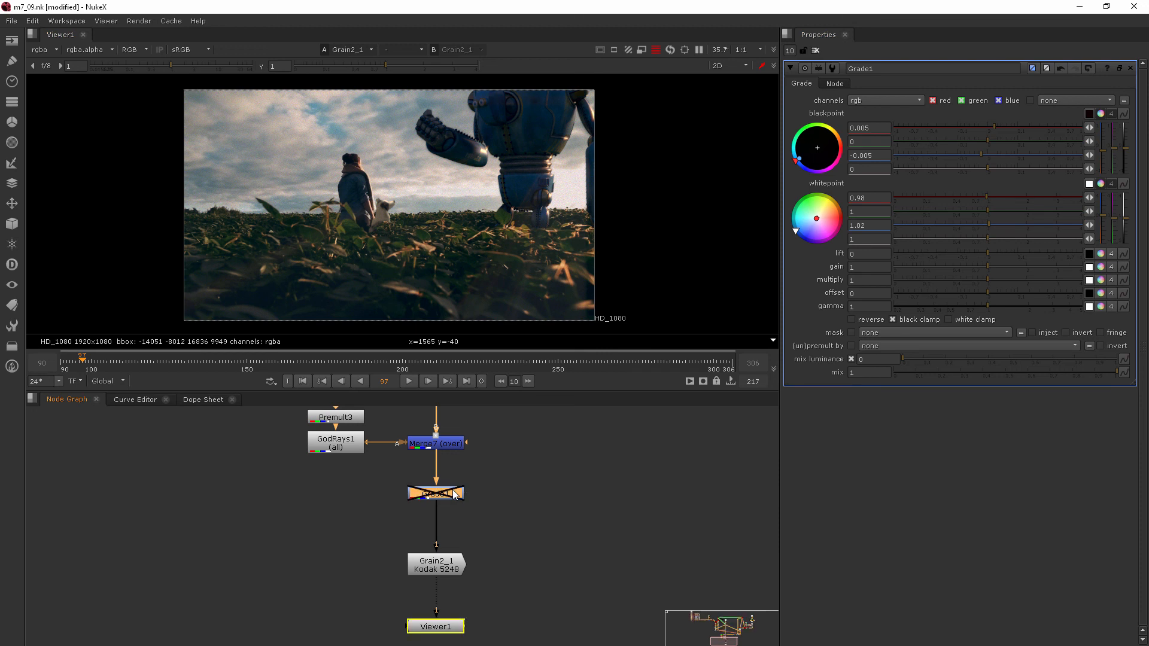
key(d)
key(d)
key(d)
key(d)
key(d)
key(d)
key(d)
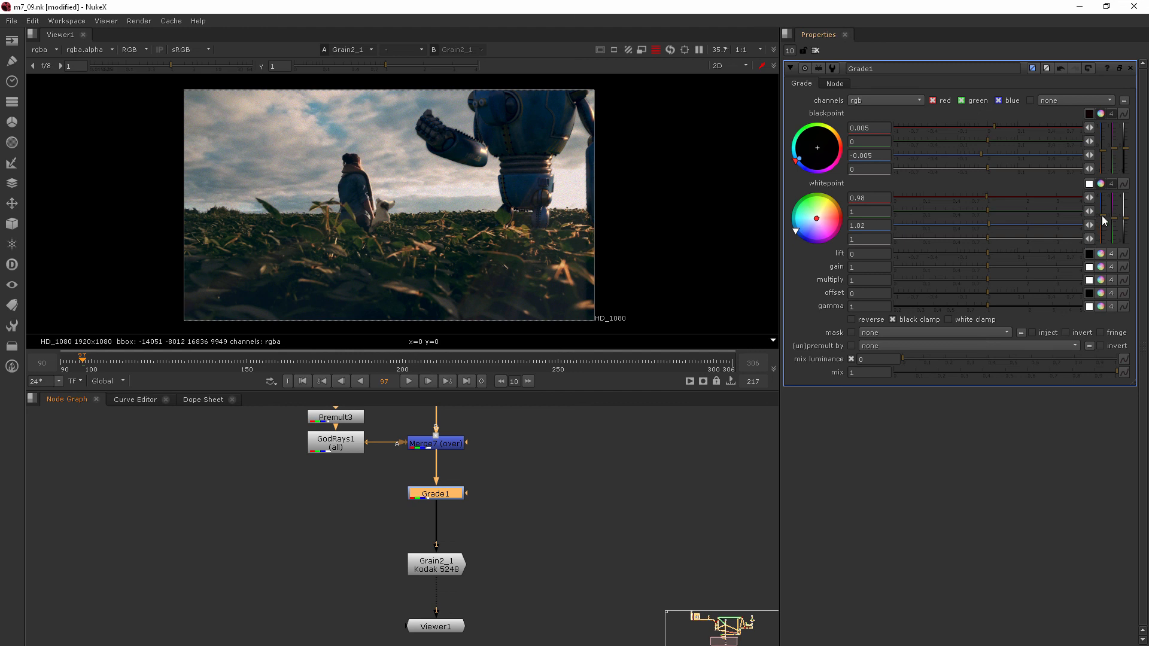
- Shift the colour temperature of Grade1's whitepoint to red 0.9 and blue 1.1
drag(1101, 215, 1104, 214)
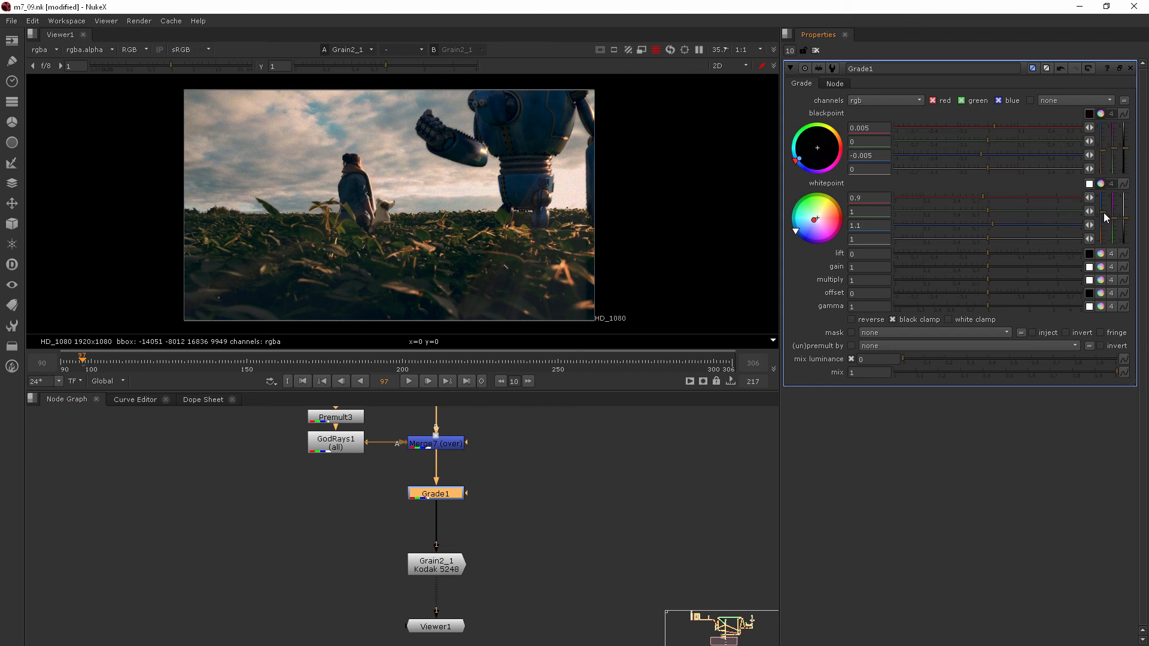